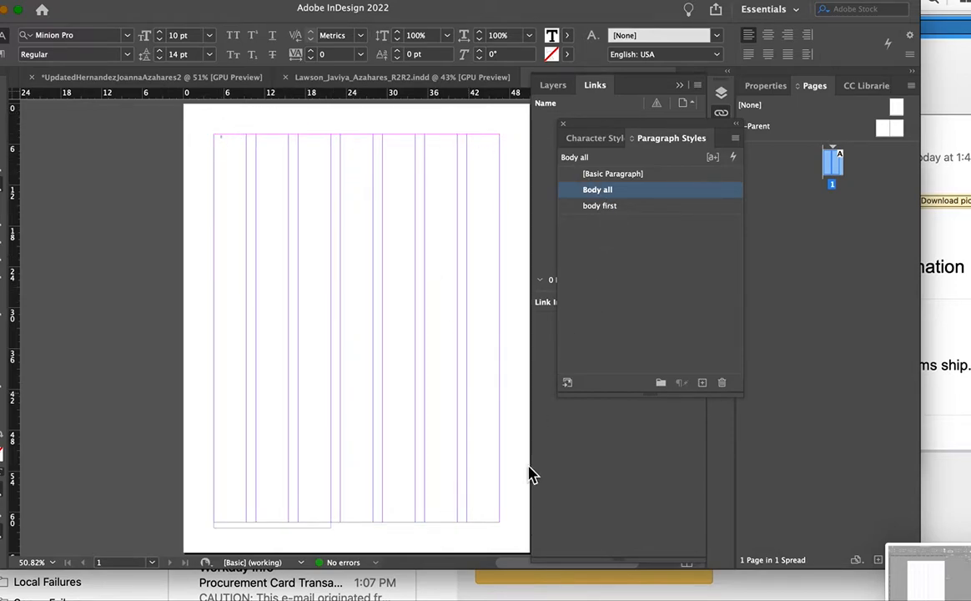
Step: Paste the copied story text into the linked text frames, starting in the first column
{"action": "left_click", "coordinate": [403, 396]}
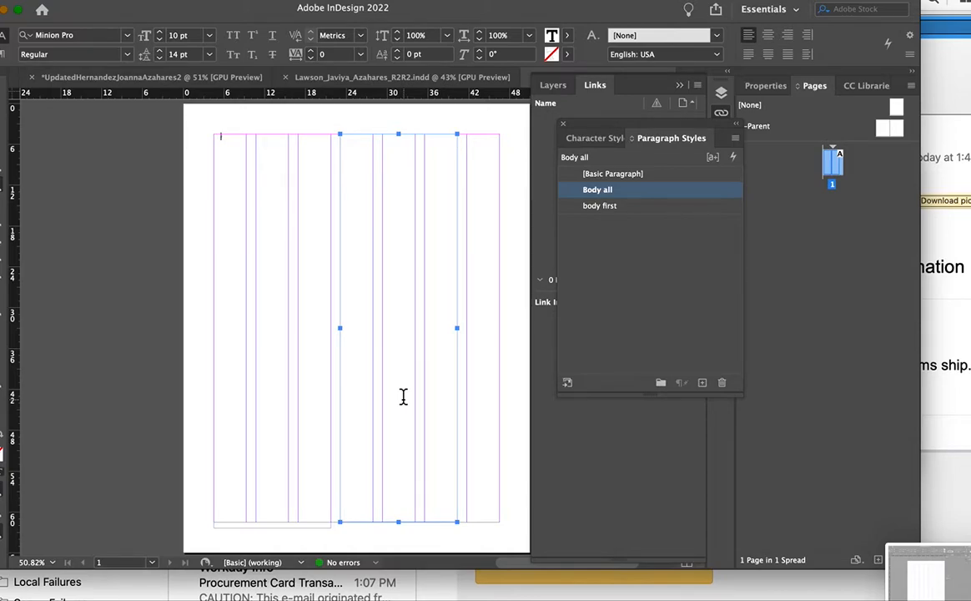
{"action": "left_click", "coordinate": [238, 184]}
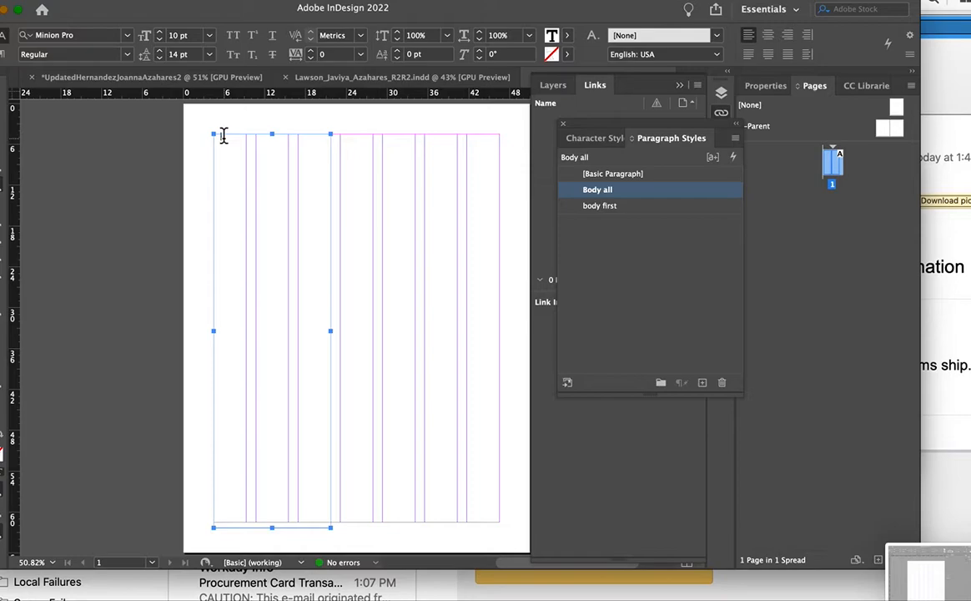
{"action": "left_click", "coordinate": [415, 476]}
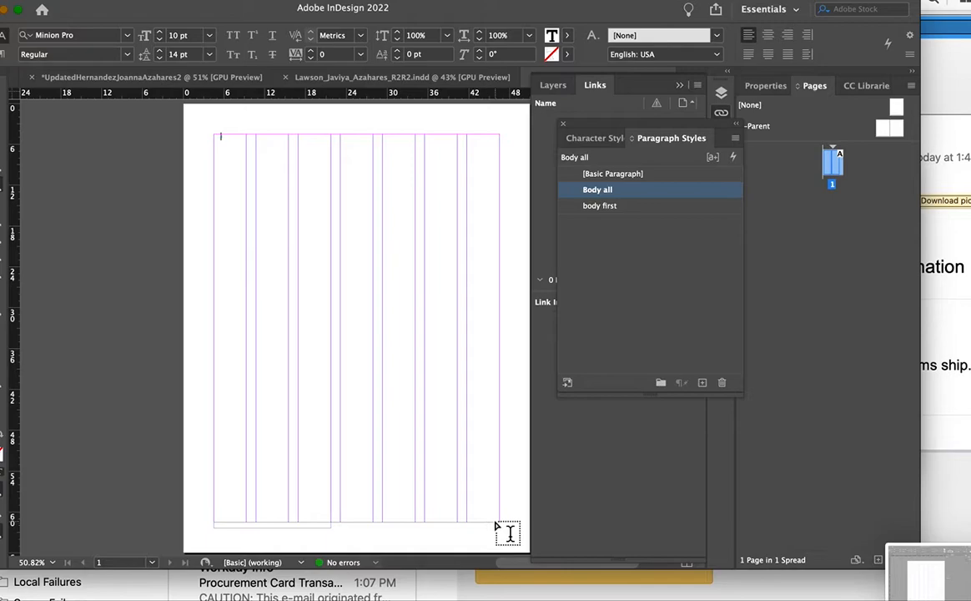
{"action": "key", "text": "super+v"}
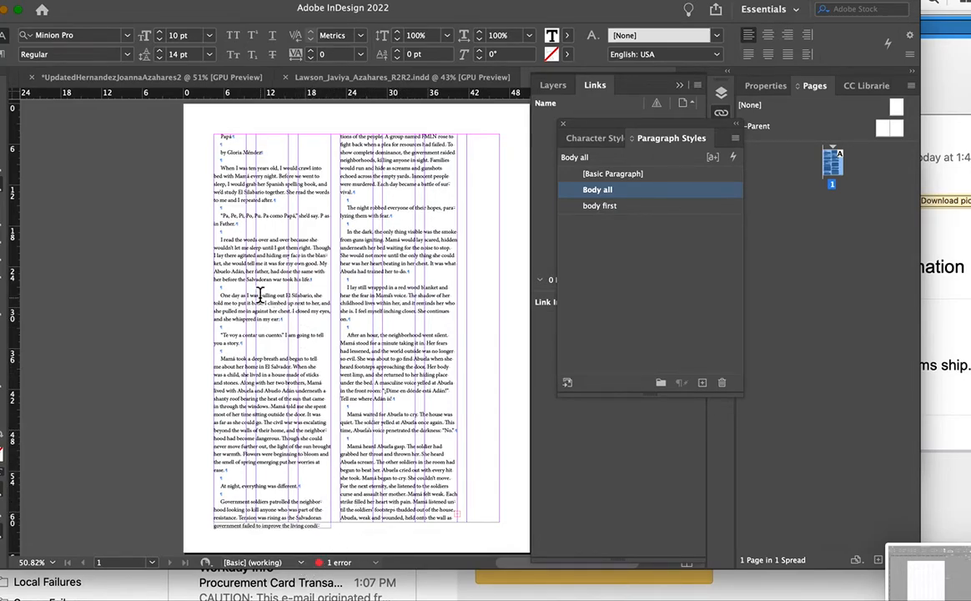
Step: Select the entire story and review the basic character formats of the Body all paragraph style
{"action": "left_click", "coordinate": [289, 273]}
{"action": "key", "text": "super+a"}
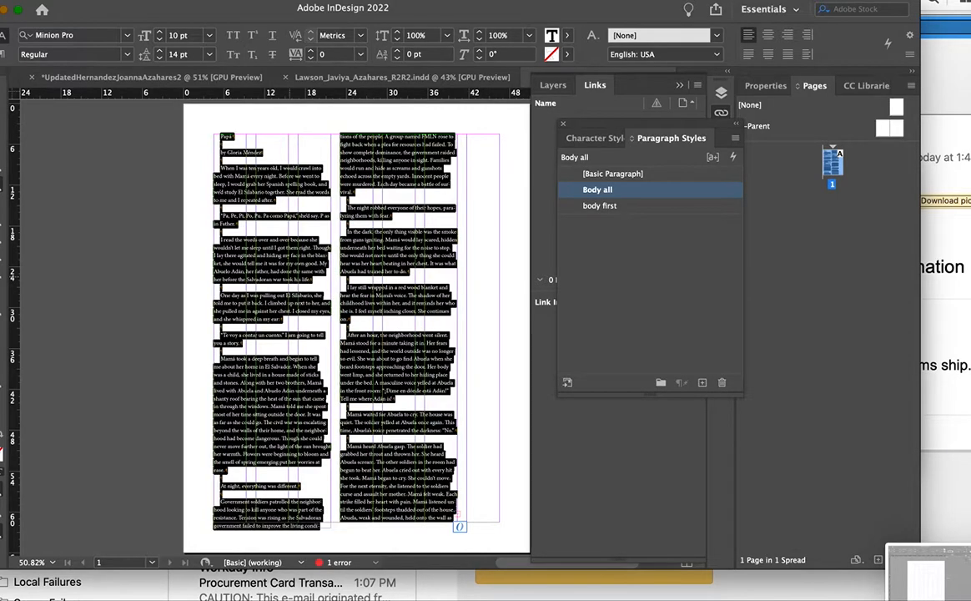
{"action": "double_click", "coordinate": [624, 191]}
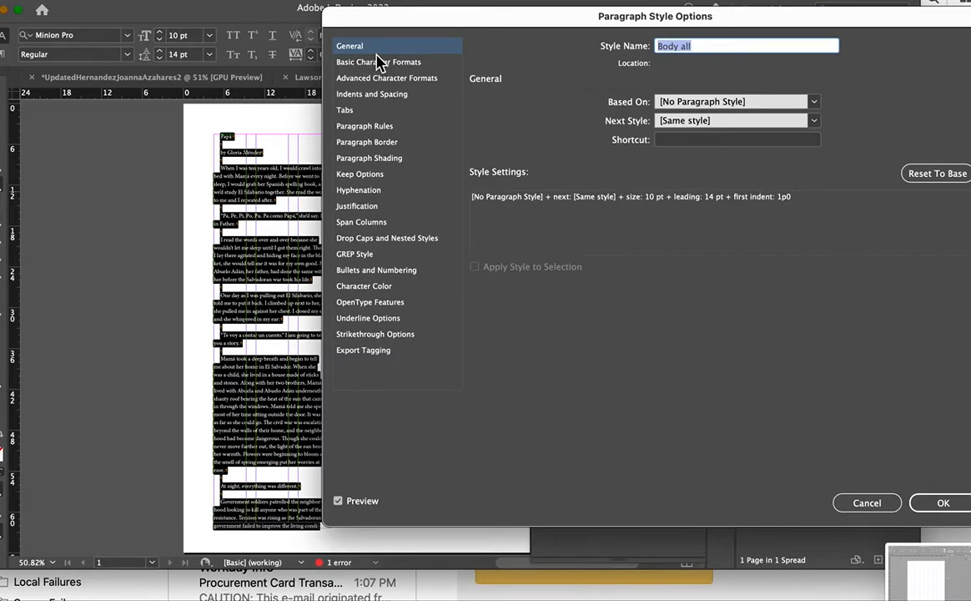
{"action": "left_click", "coordinate": [342, 62]}
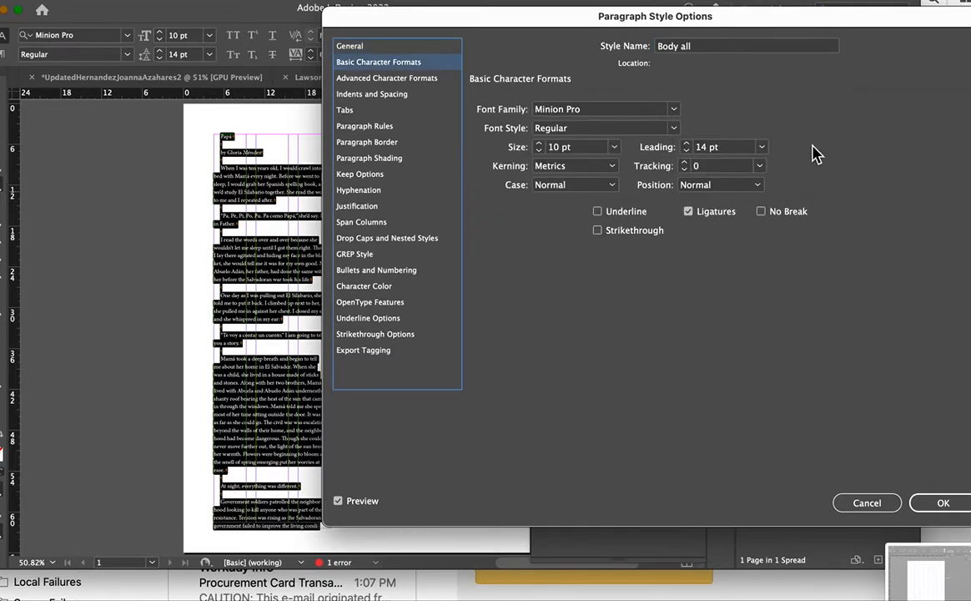
{"action": "left_click", "coordinate": [939, 505]}
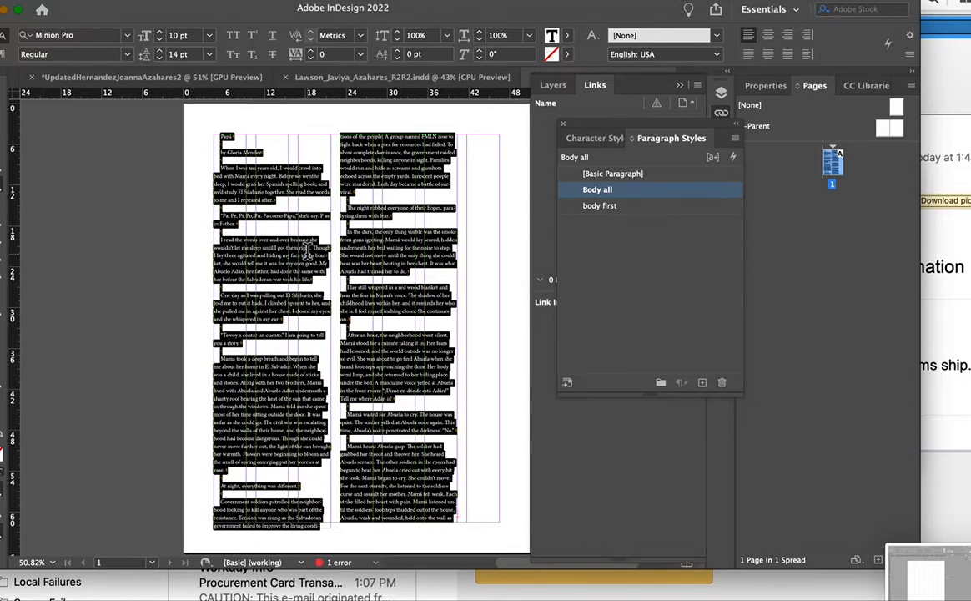
Step: Replace every double paragraph return (^p^p) in the selected story with a single one (^p)
{"action": "key", "text": "super+f"}
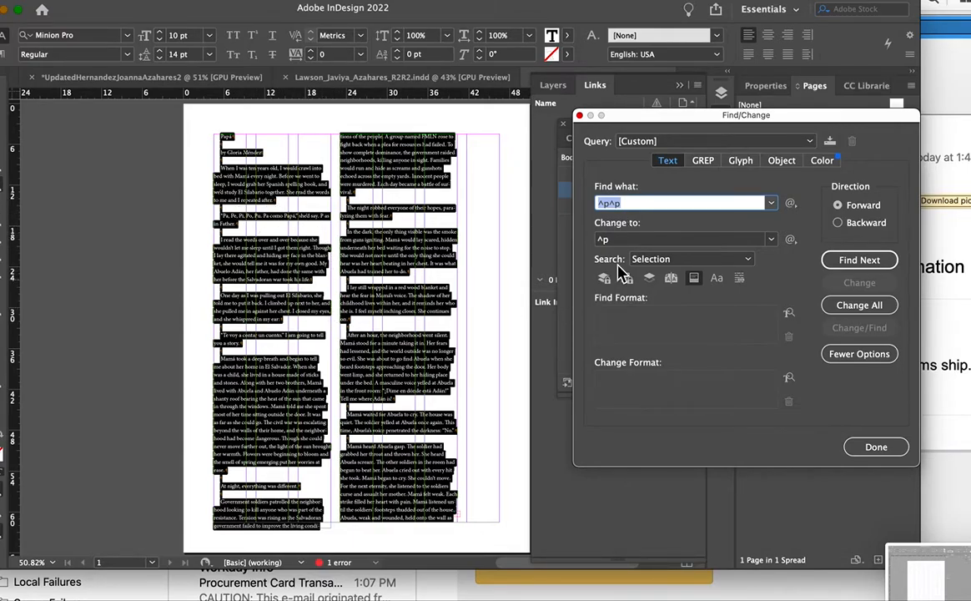
{"action": "left_click", "coordinate": [864, 302]}
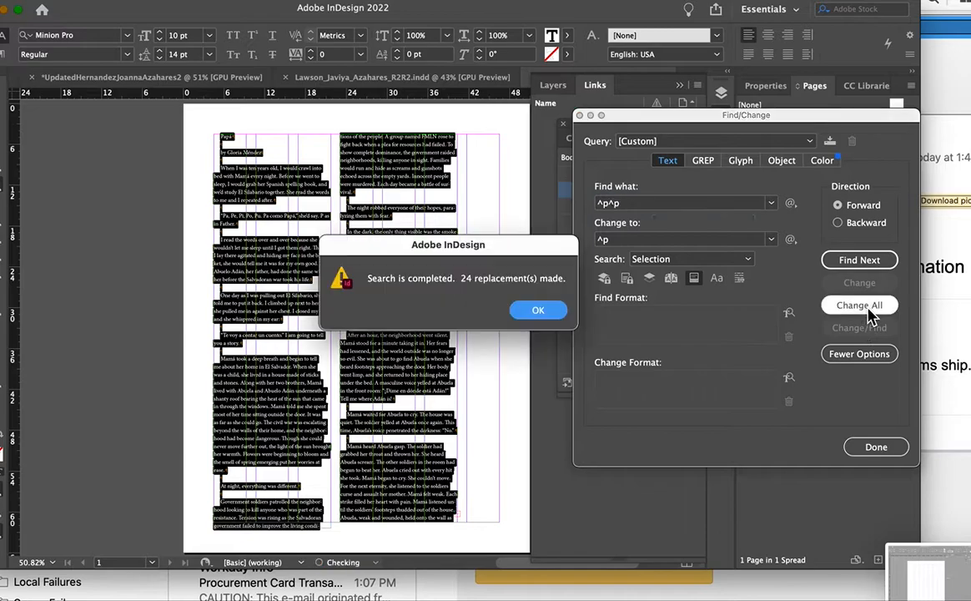
{"action": "left_click", "coordinate": [553, 315]}
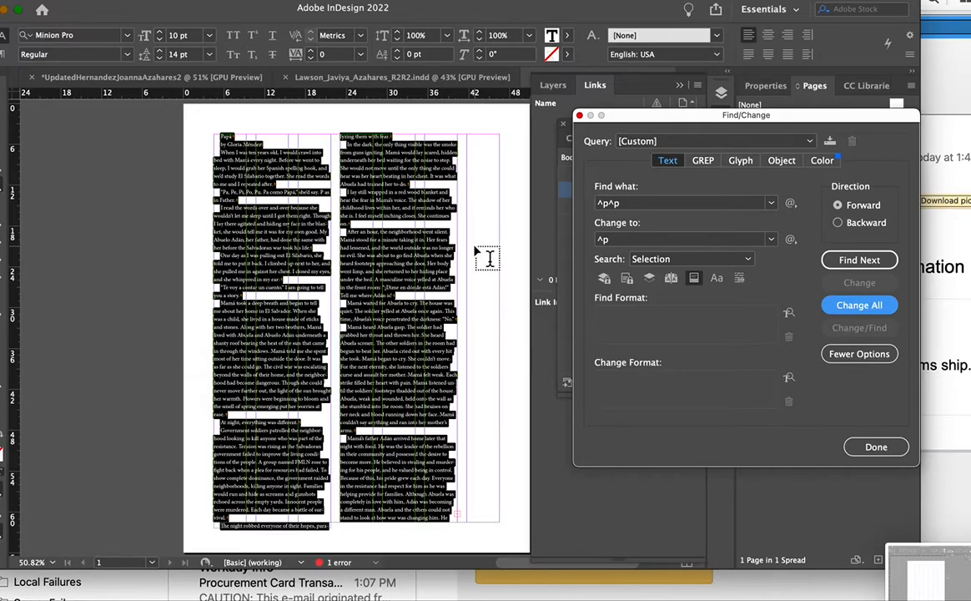
{"action": "left_click", "coordinate": [876, 447]}
Step: Apply the body first paragraph style to the opening paragraph that starts "When I was ten years old"
{"action": "double_click", "coordinate": [262, 168]}
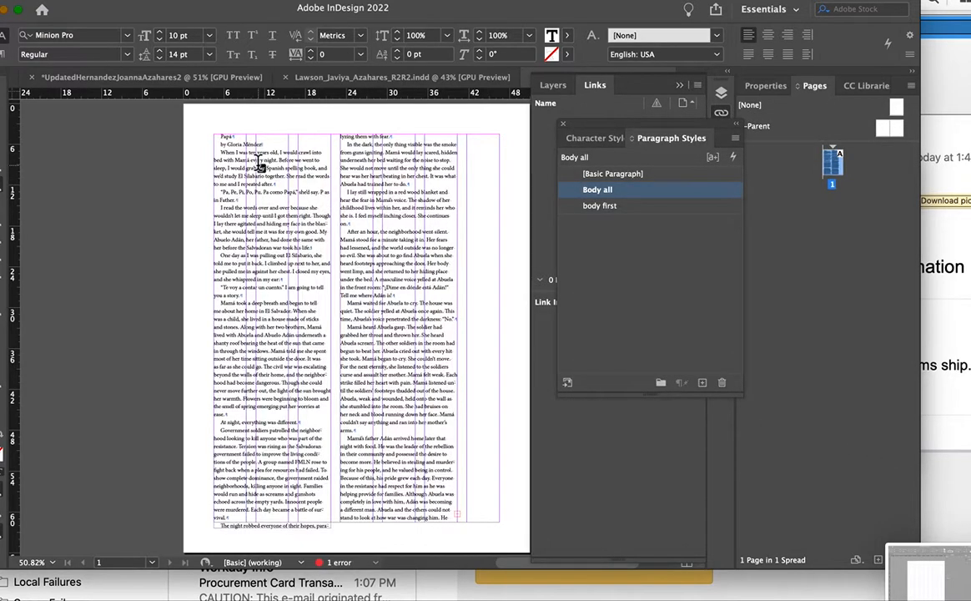
{"action": "left_click", "coordinate": [630, 217]}
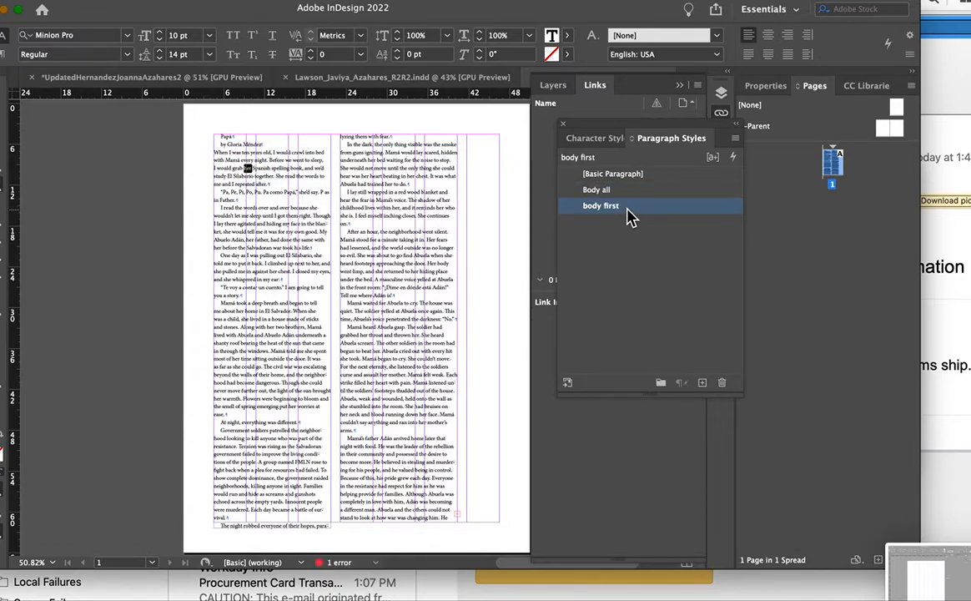
{"action": "left_click", "coordinate": [285, 136]}
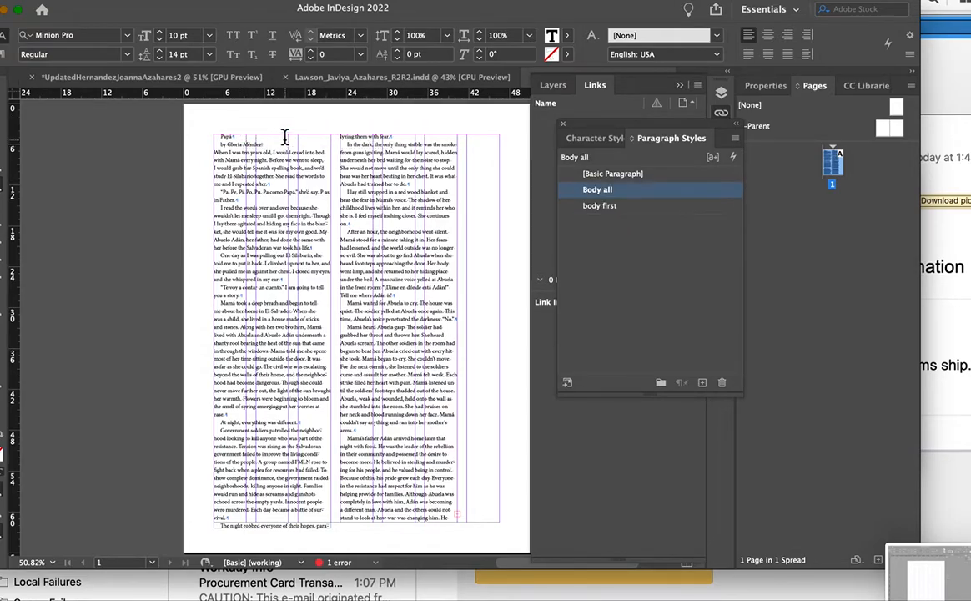
{"action": "key", "text": "Return"}
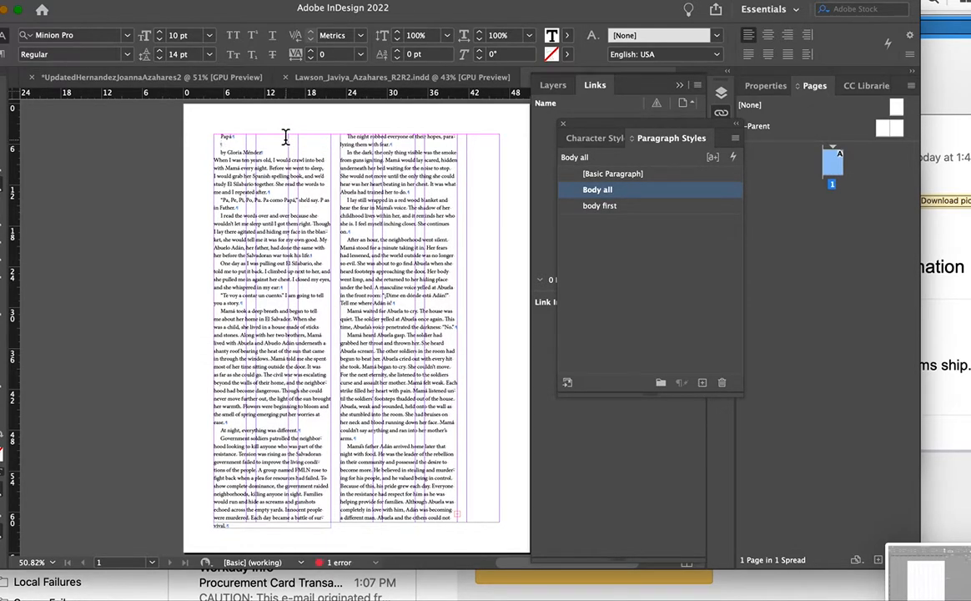
{"action": "key", "text": "BackSpace"}
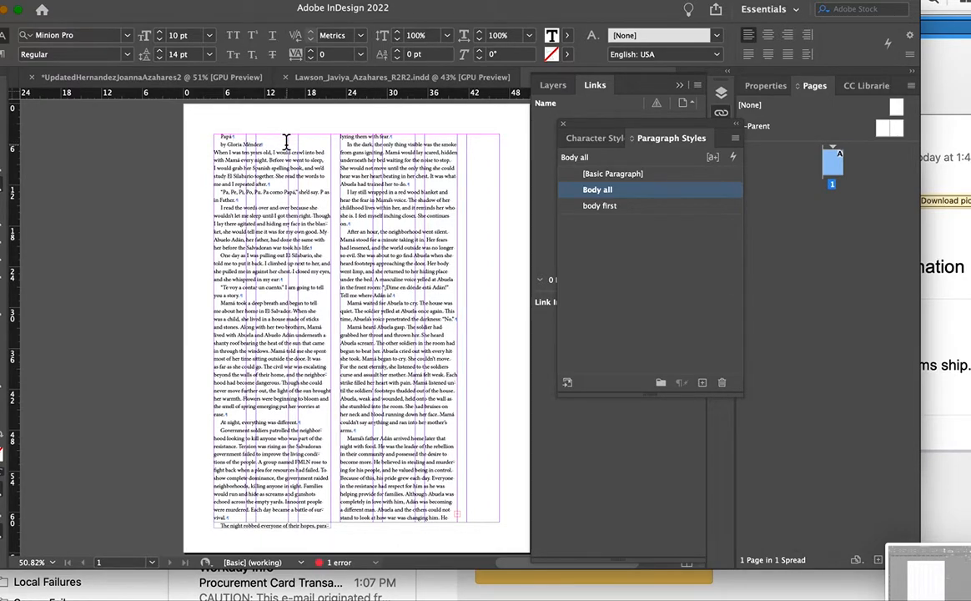
Step: Add a blank line between the byline and the opening paragraph, and preview the page without guides or hidden characters
{"action": "key", "text": "Return"}
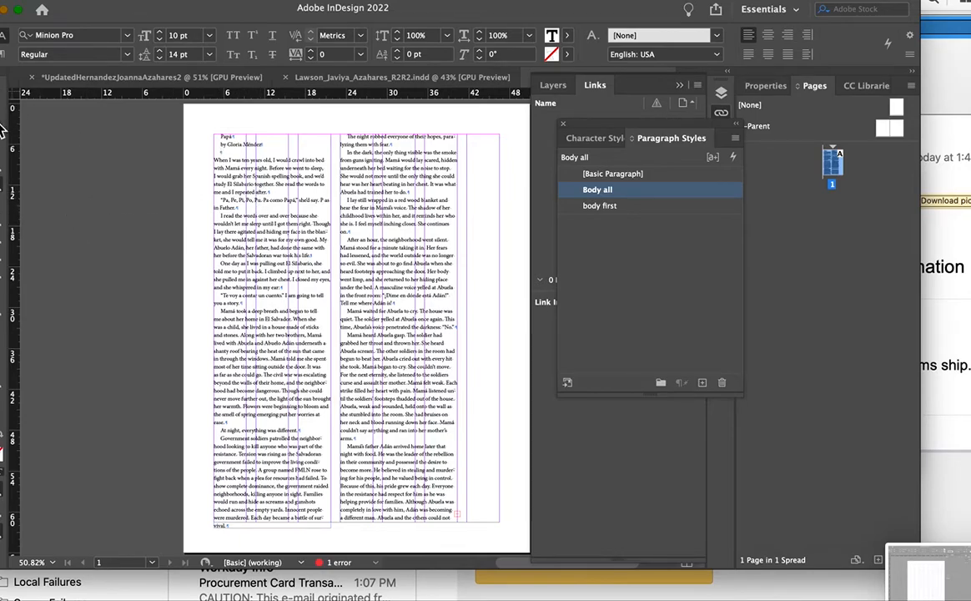
{"action": "key", "text": "Escape"}
{"action": "left_click", "coordinate": [66, 152]}
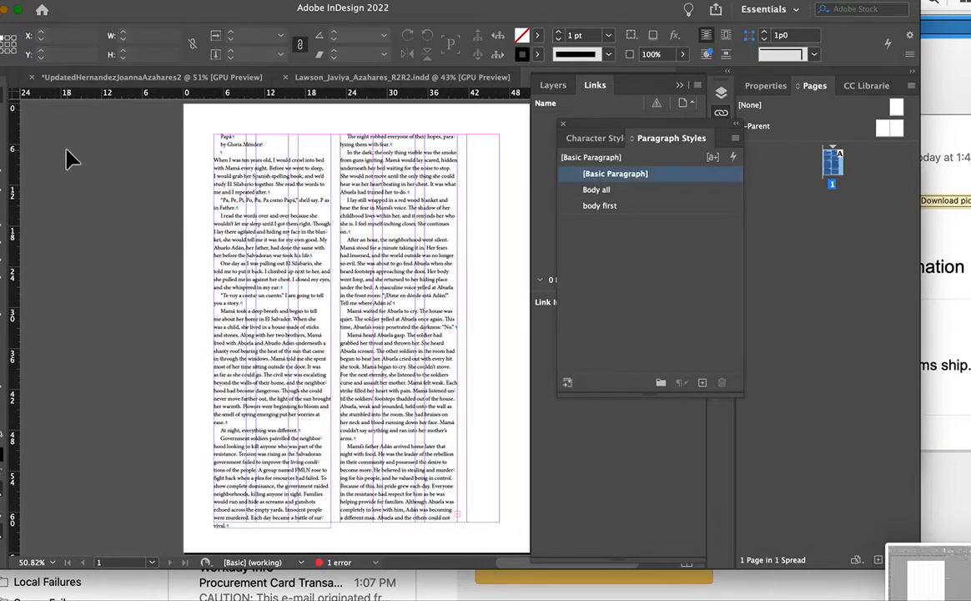
{"action": "key", "text": "w"}
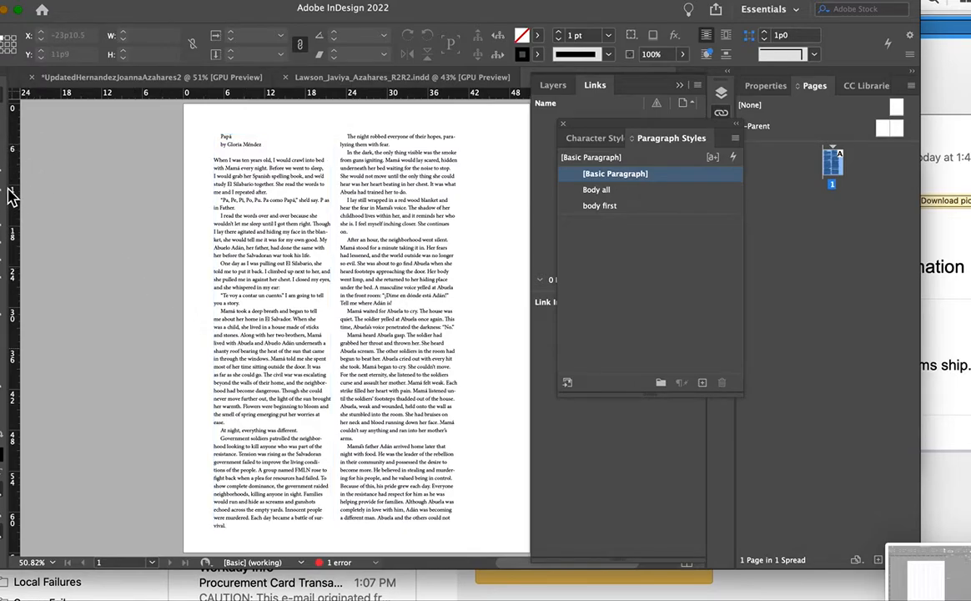
Step: Apply the shortened character style to the first column's sentence running from "Flowers were beginning" to "at ease."
{"action": "key", "text": "t"}
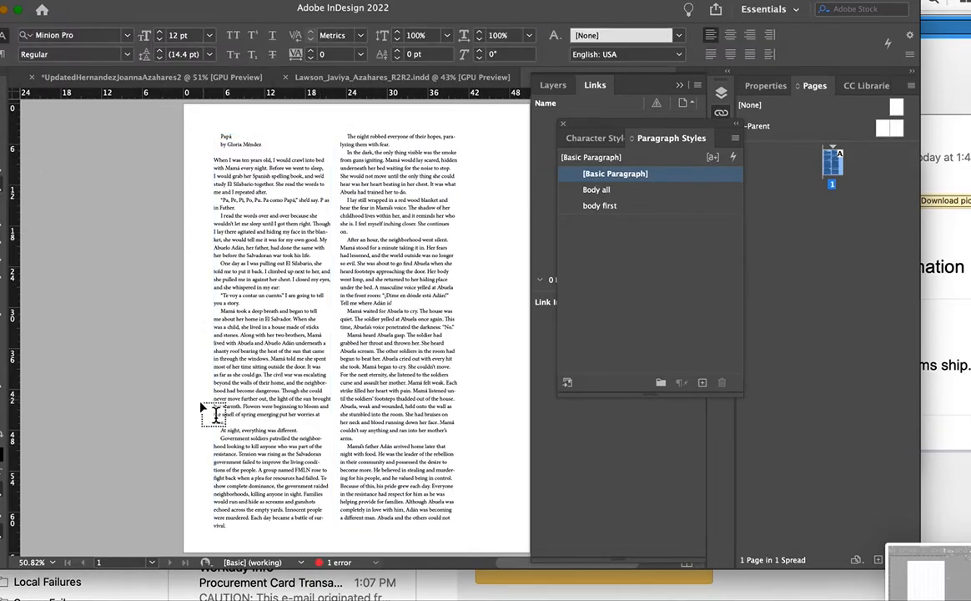
{"action": "key", "text": "z"}
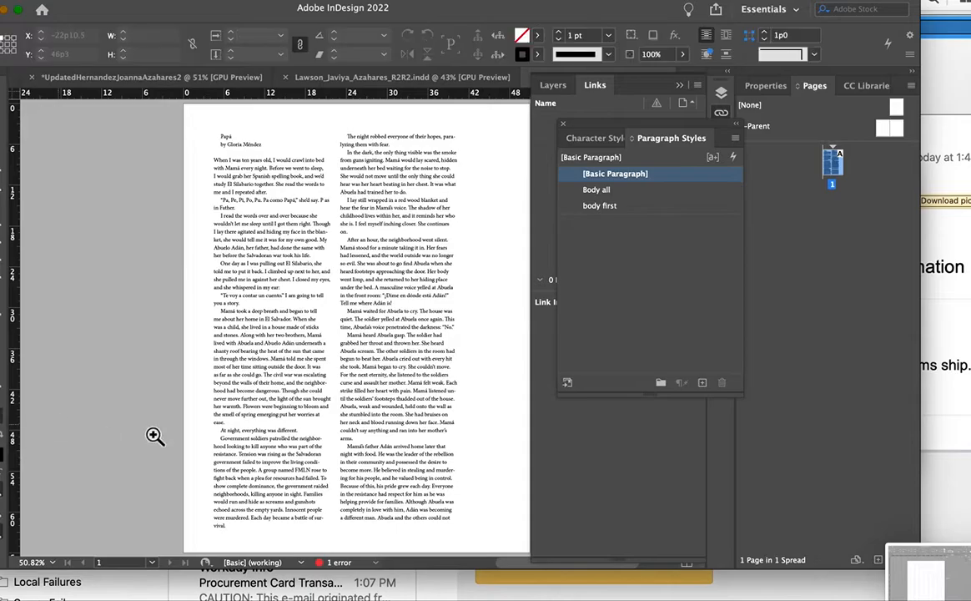
{"action": "left_click_drag", "start_coordinate": [176, 356], "coordinate": [418, 400]}
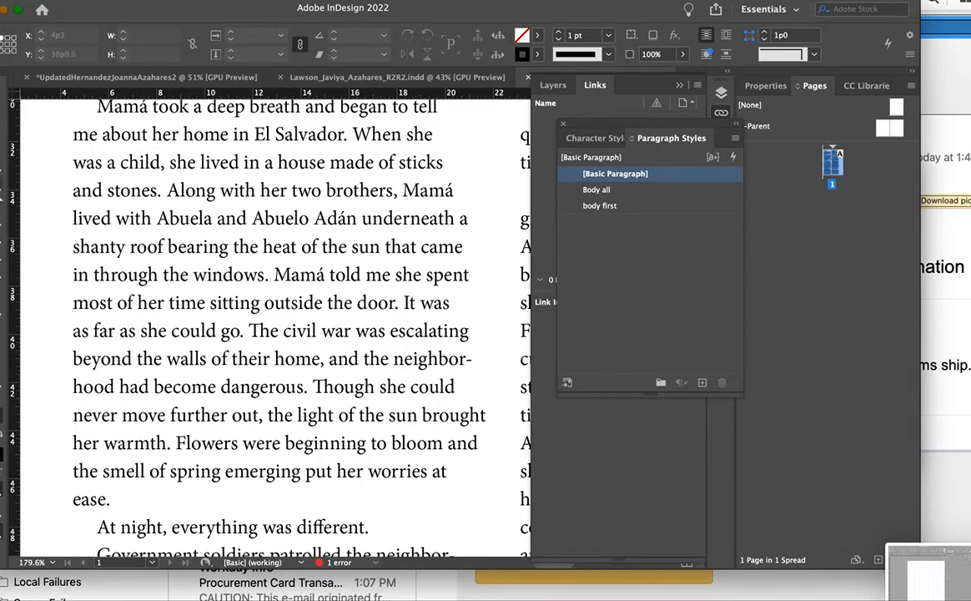
{"action": "left_click", "coordinate": [1, 192]}
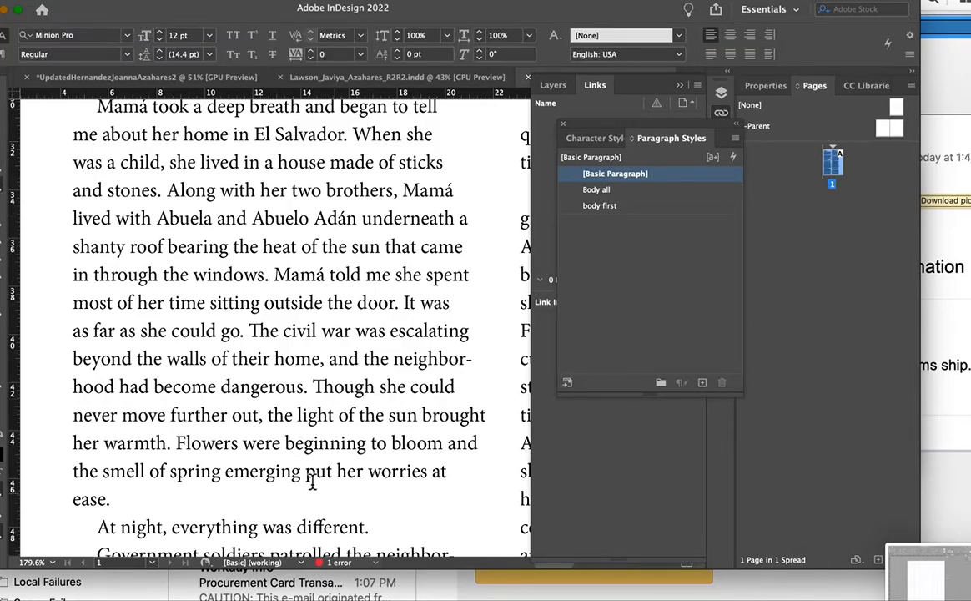
{"action": "left_click_drag", "start_coordinate": [177, 443], "coordinate": [112, 499]}
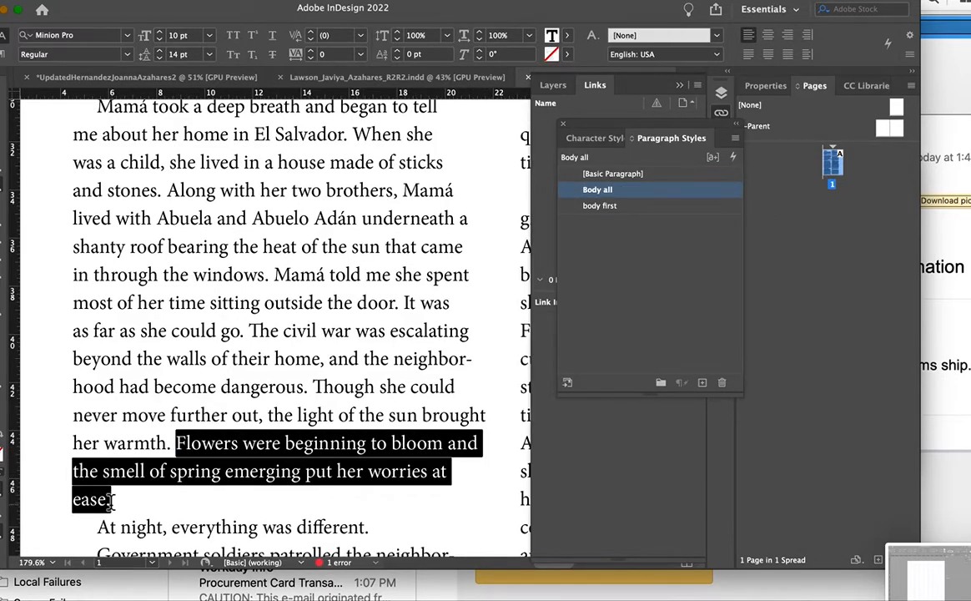
{"action": "left_click", "coordinate": [605, 139]}
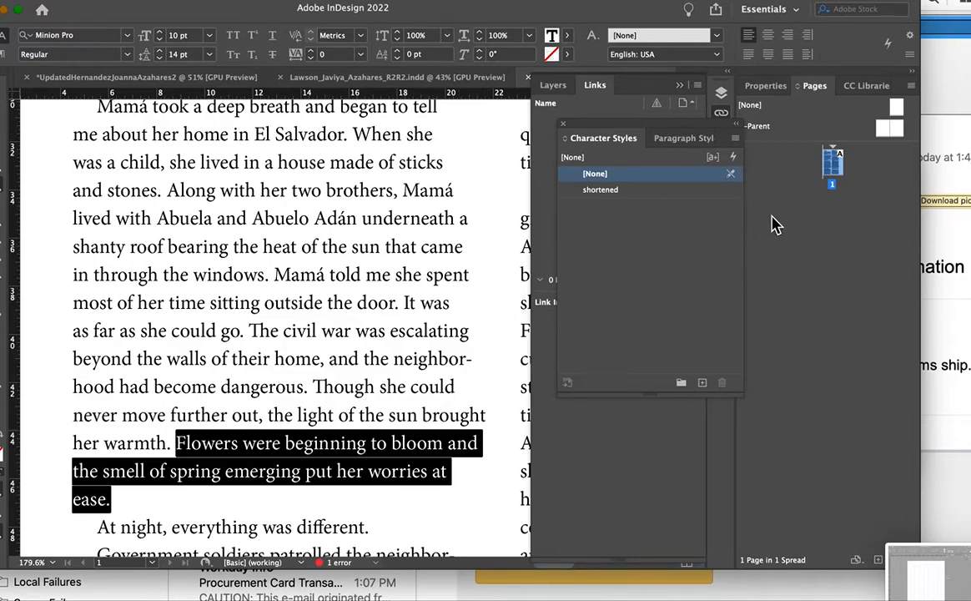
{"action": "left_click", "coordinate": [618, 192]}
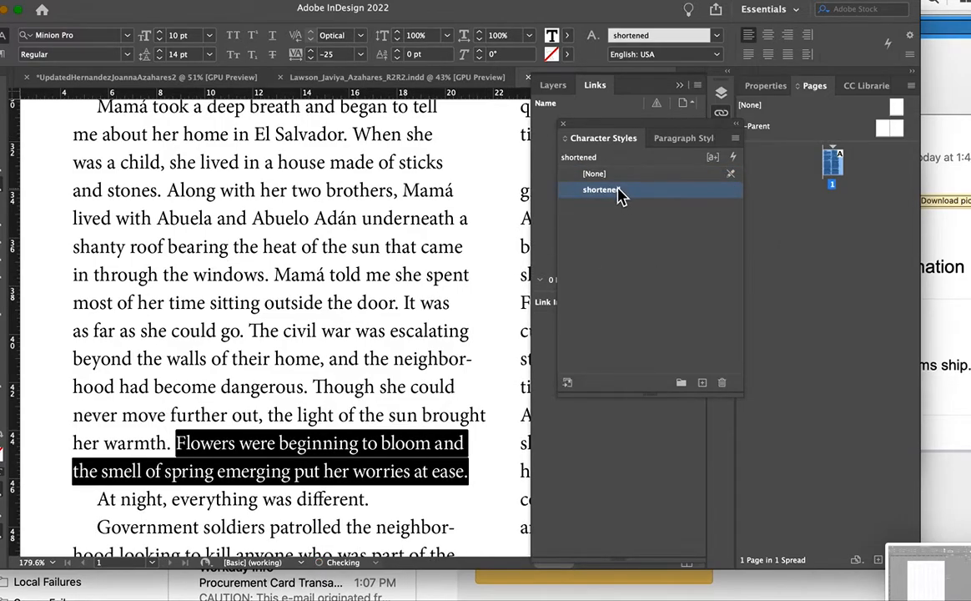
Step: Review the basic character formats of the shortened character style, including its kerning and tracking
{"action": "left_click", "coordinate": [650, 197]}
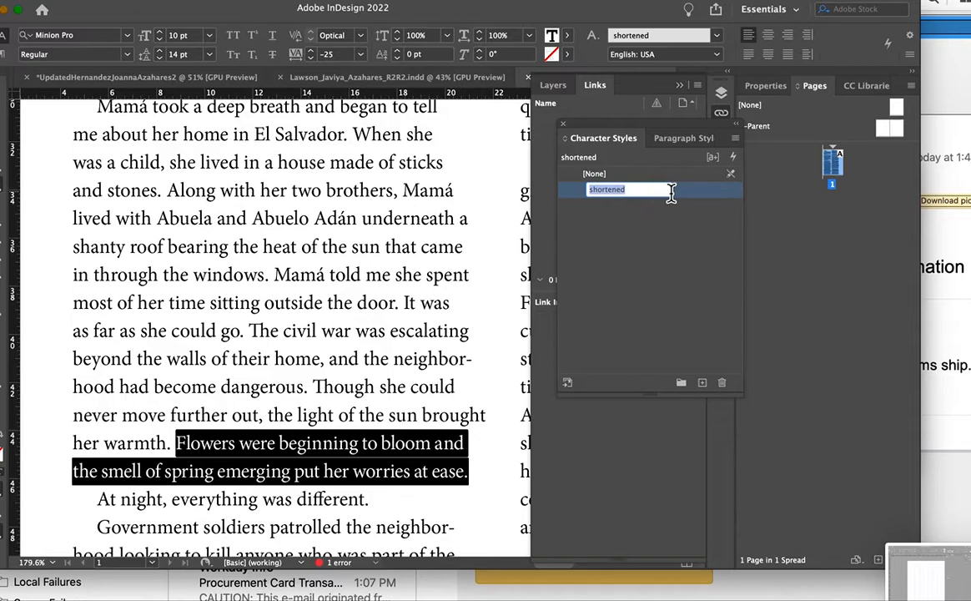
{"action": "double_click", "coordinate": [699, 197]}
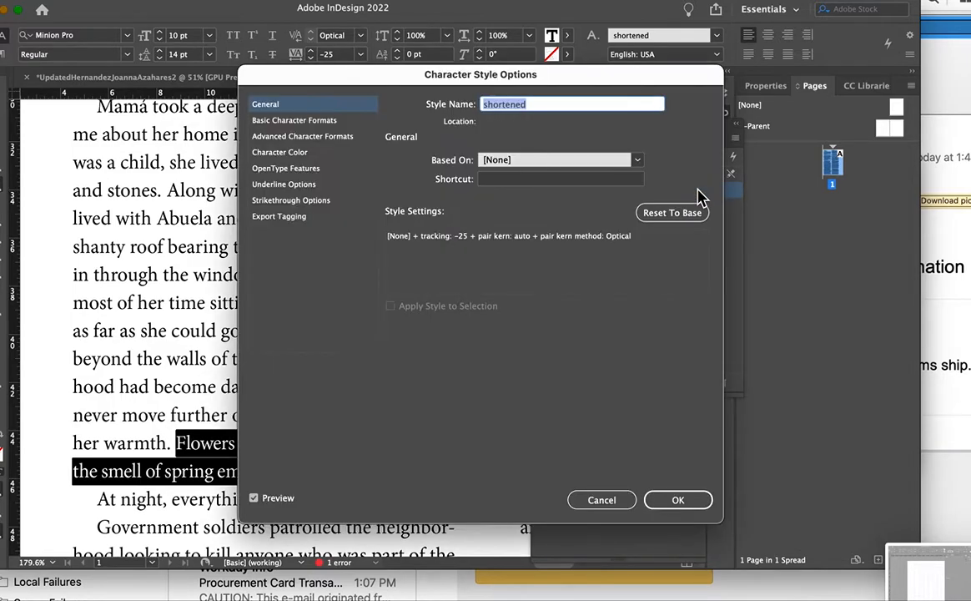
{"action": "left_click", "coordinate": [296, 122]}
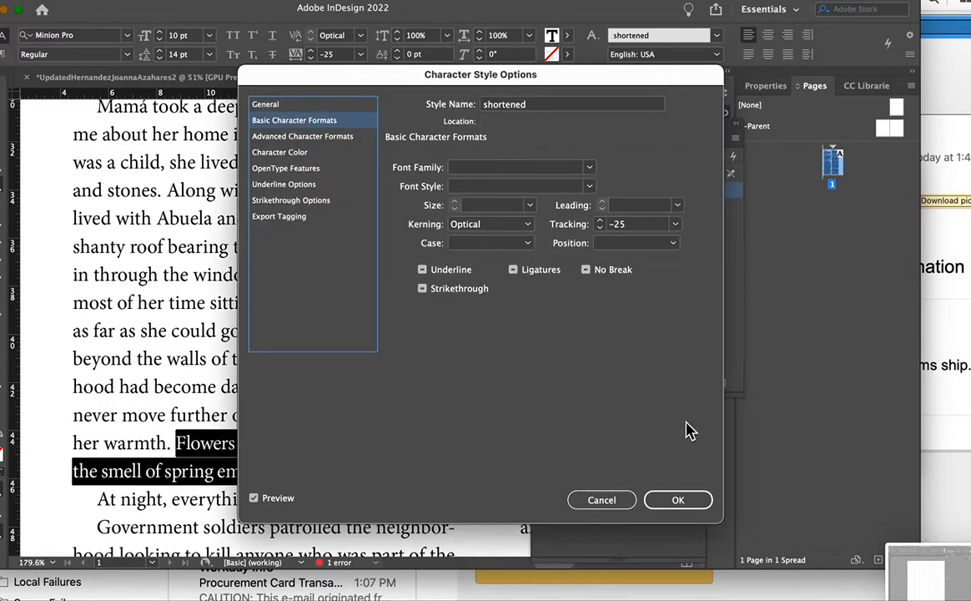
{"action": "left_click", "coordinate": [678, 501]}
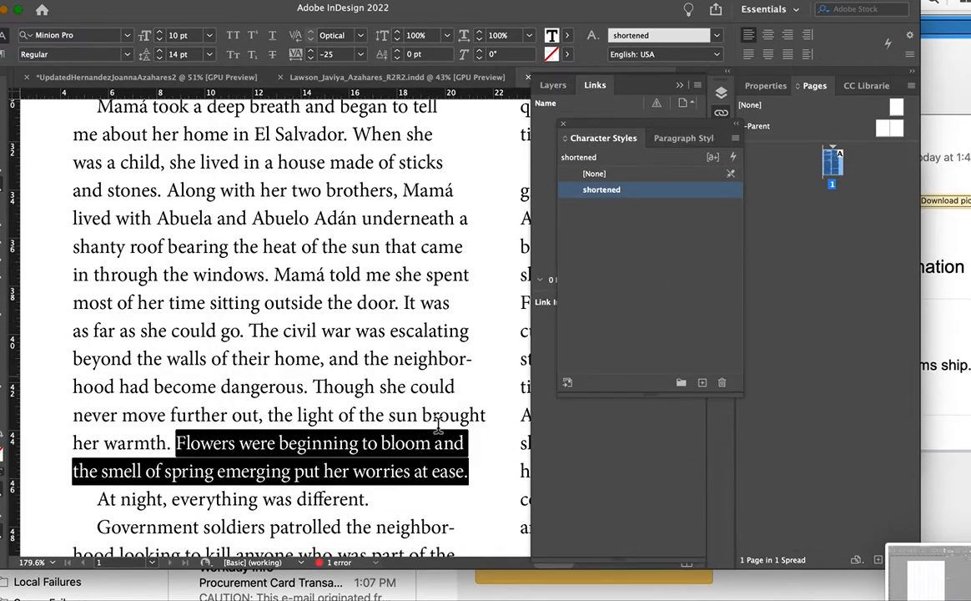
Step: Examine the lines at the foot of the first column for short leftover words and awkward paragraph breaks
{"action": "scroll", "coordinate": [404, 402], "scroll_direction": "down", "scroll_amount": 3}
{"action": "scroll", "coordinate": [403, 402], "scroll_direction": "down", "scroll_amount": 15}
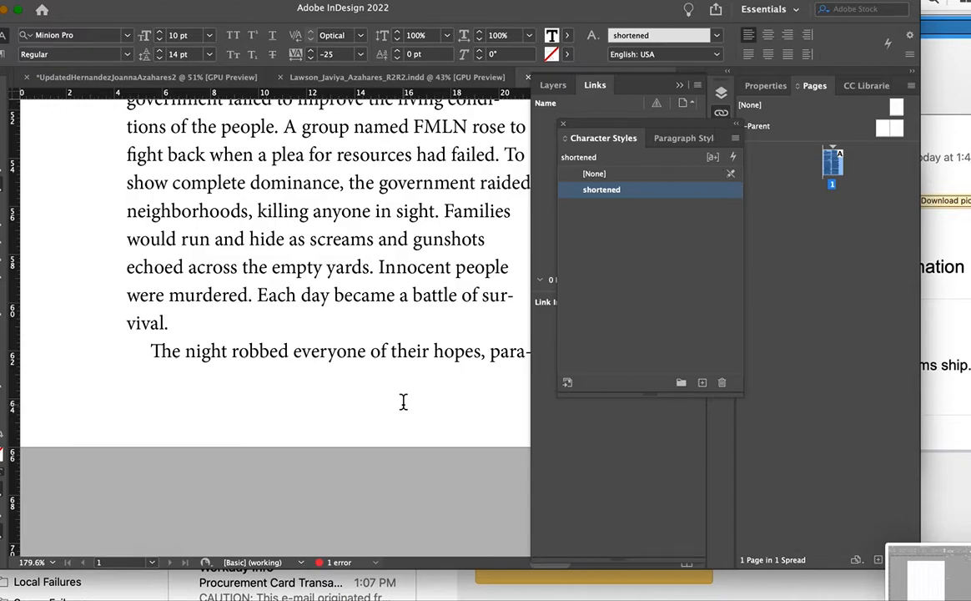
{"action": "scroll", "coordinate": [403, 402], "scroll_direction": "up", "scroll_amount": 2}
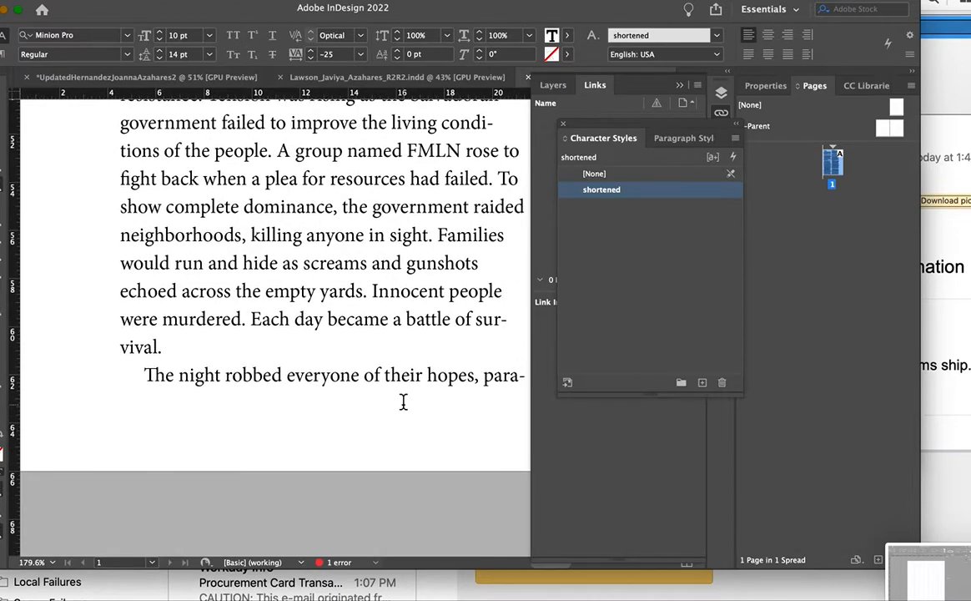
{"action": "scroll", "coordinate": [403, 402], "scroll_direction": "up", "scroll_amount": 1}
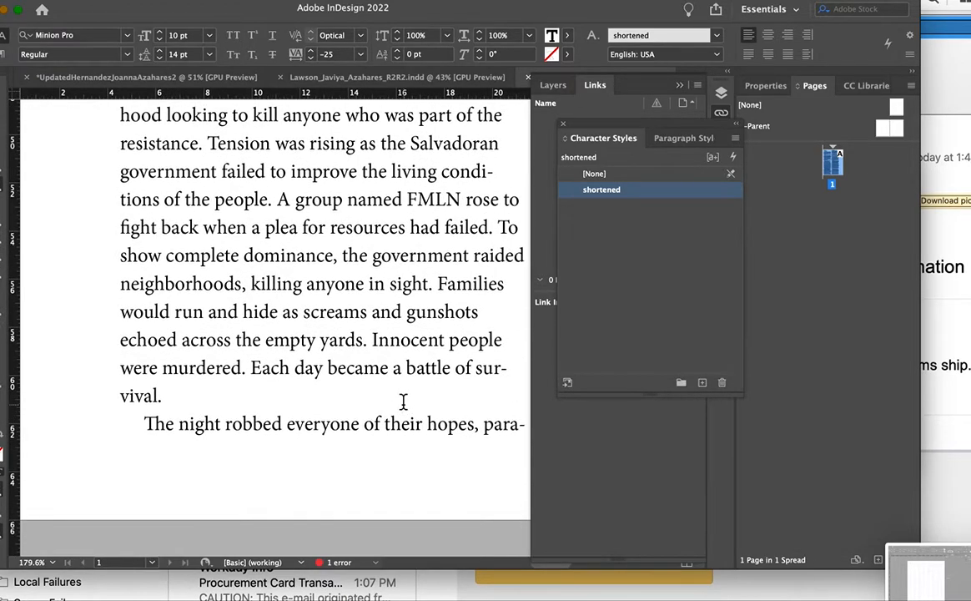
{"action": "scroll", "coordinate": [403, 402], "scroll_direction": "up", "scroll_amount": 10}
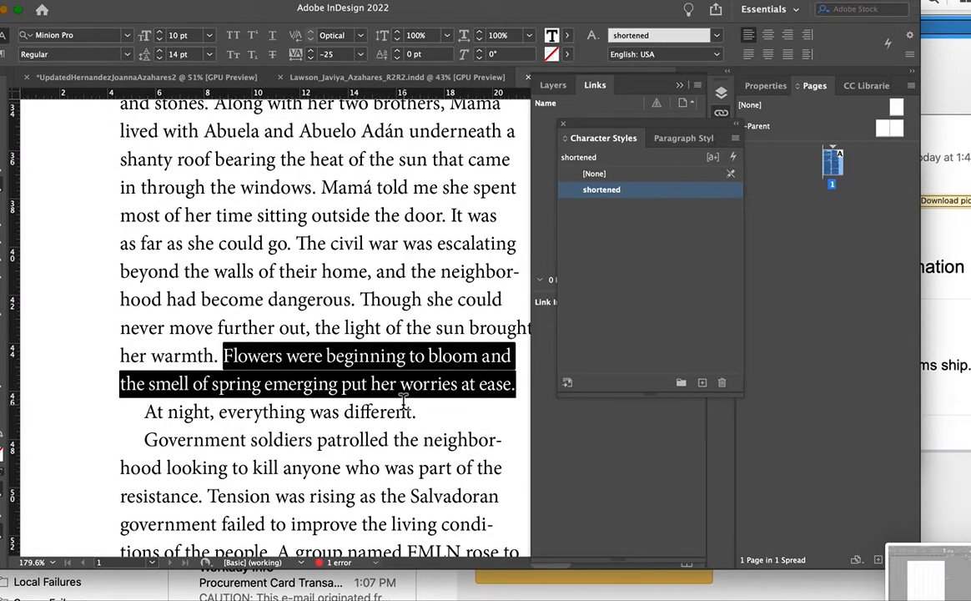
{"action": "scroll", "coordinate": [403, 402], "scroll_direction": "down", "scroll_amount": 4}
{"action": "scroll", "coordinate": [403, 403], "scroll_direction": "down", "scroll_amount": 10}
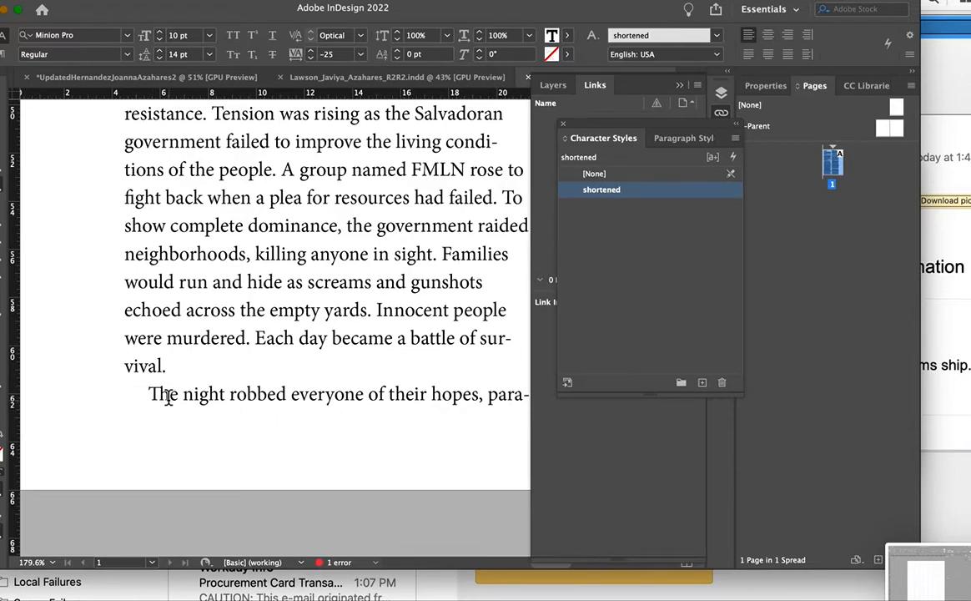
Step: Move the paragraph beginning "The night robbed everyone" to the top of the second column and show the whole page with nothing selected
{"action": "left_click", "coordinate": [353, 402]}
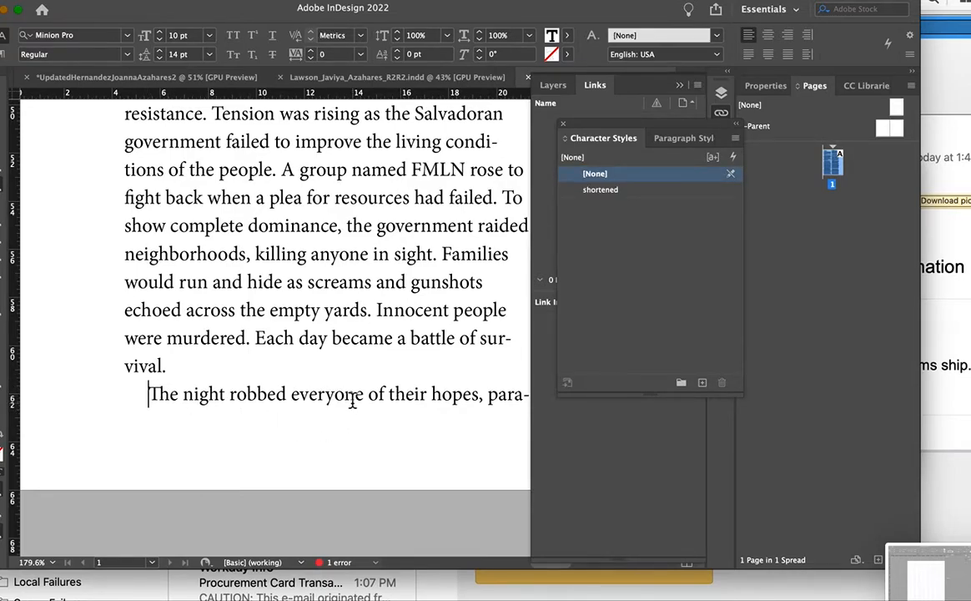
{"action": "scroll", "coordinate": [353, 402], "scroll_direction": "down", "scroll_amount": 5}
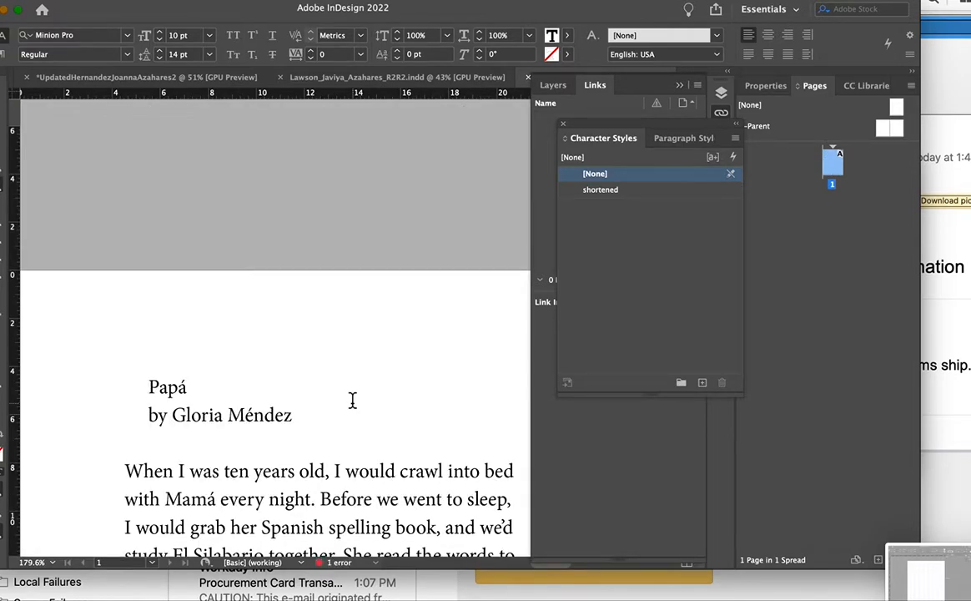
{"action": "key", "text": "super+0"}
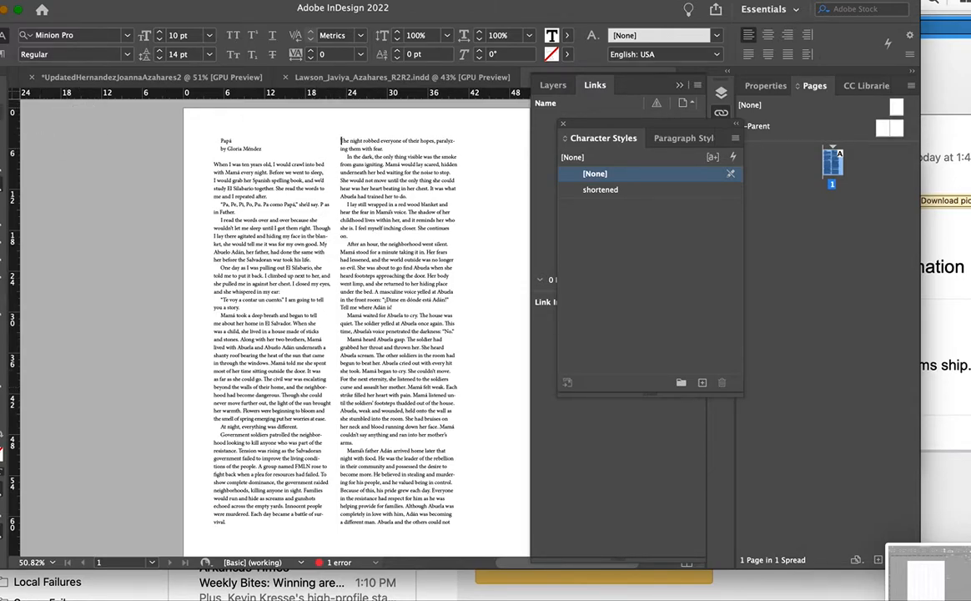
{"action": "key", "text": "Escape"}
{"action": "left_click", "coordinate": [64, 171]}
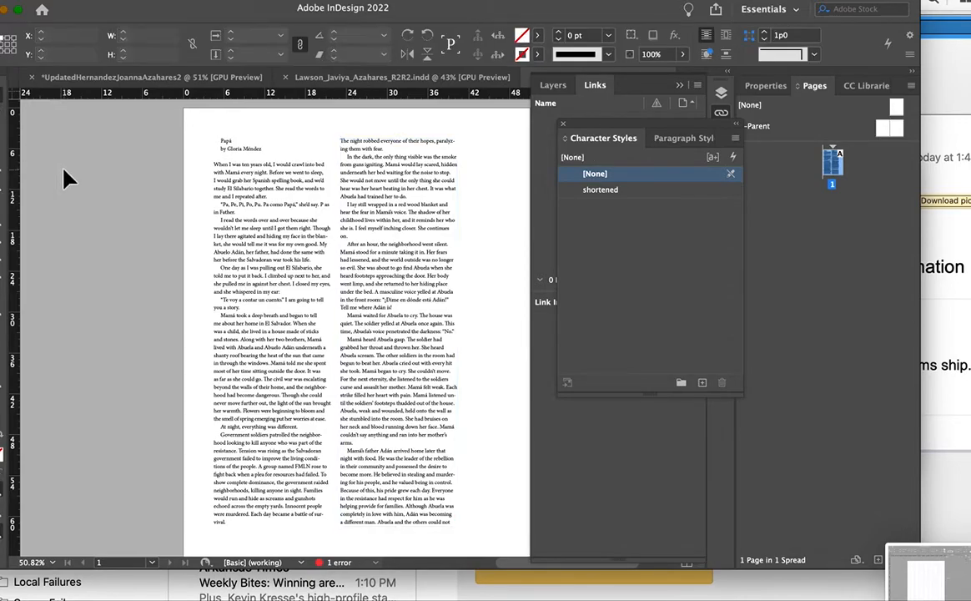
Step: Inspect the paragraph endings in both columns up close, with guides and hidden characters shown and in preview
{"action": "key", "text": "w"}
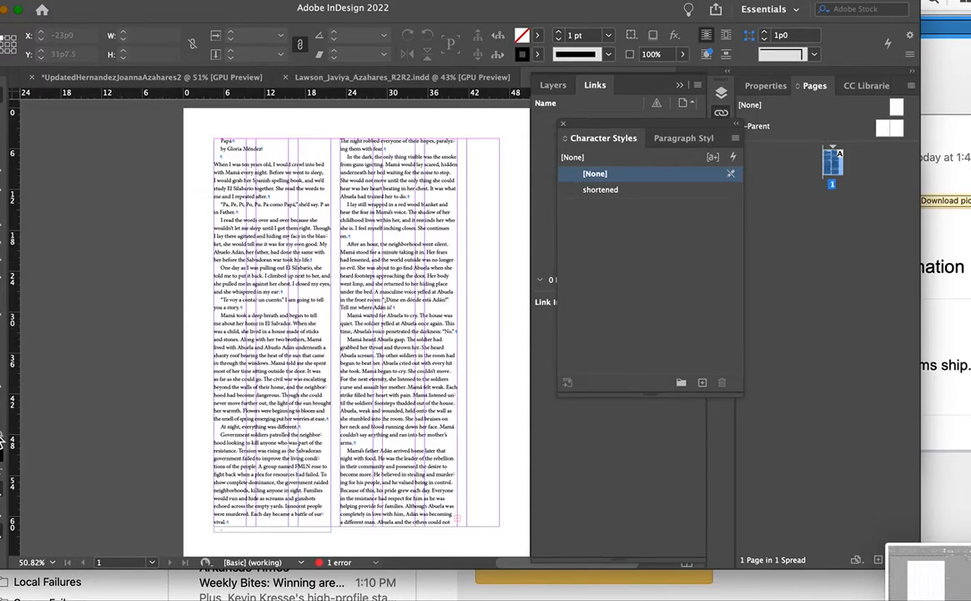
{"action": "key", "text": "z"}
{"action": "left_click_drag", "start_coordinate": [284, 317], "coordinate": [368, 410]}
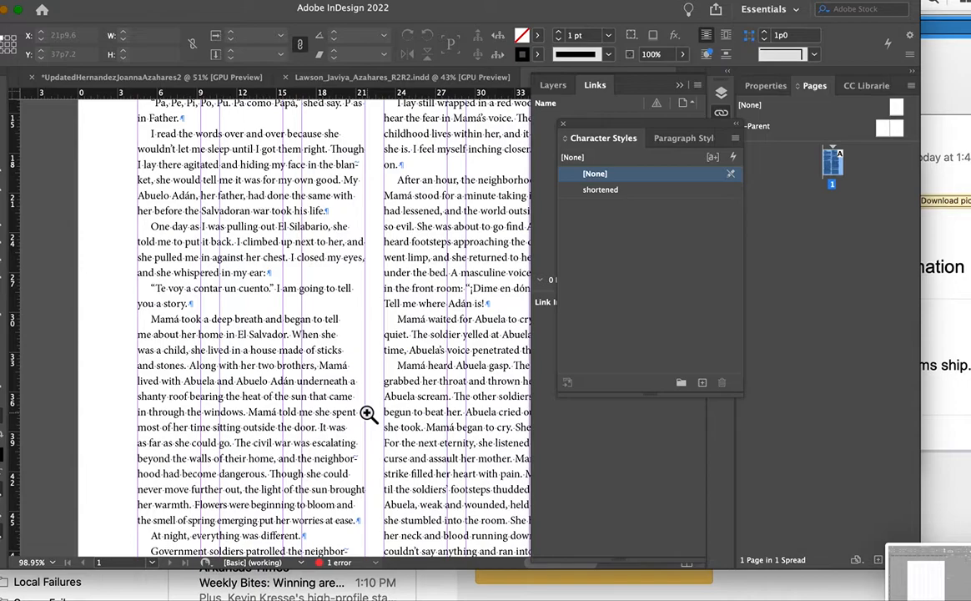
{"action": "key", "text": "w"}
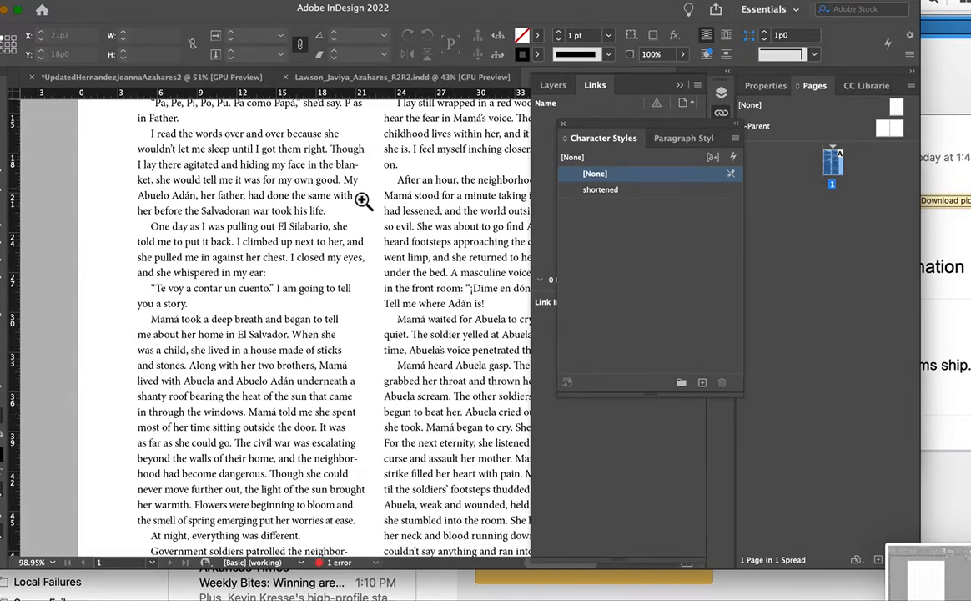
{"action": "scroll", "coordinate": [396, 365], "scroll_direction": "right", "scroll_amount": 2}
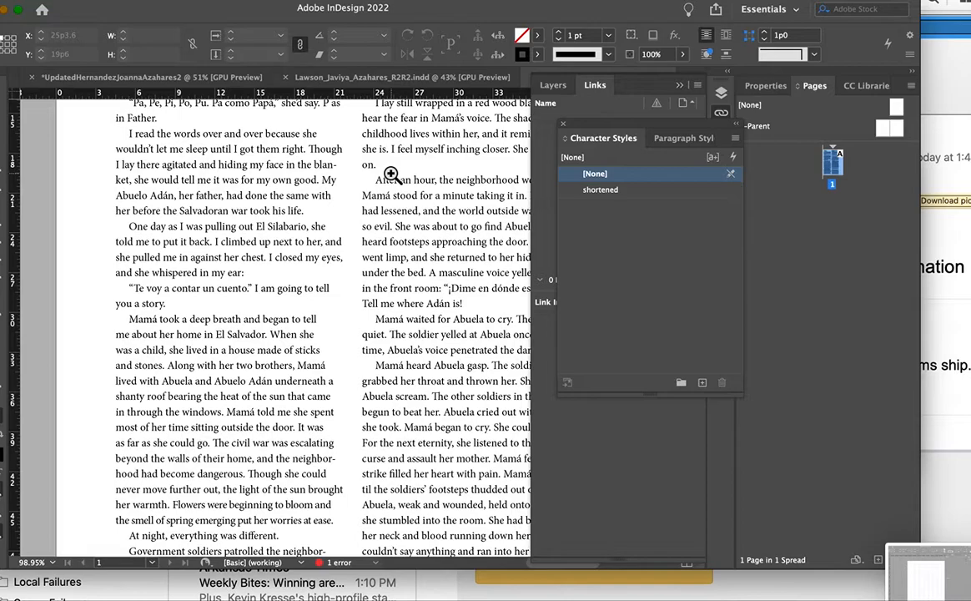
{"action": "key", "text": "super+shift+5"}
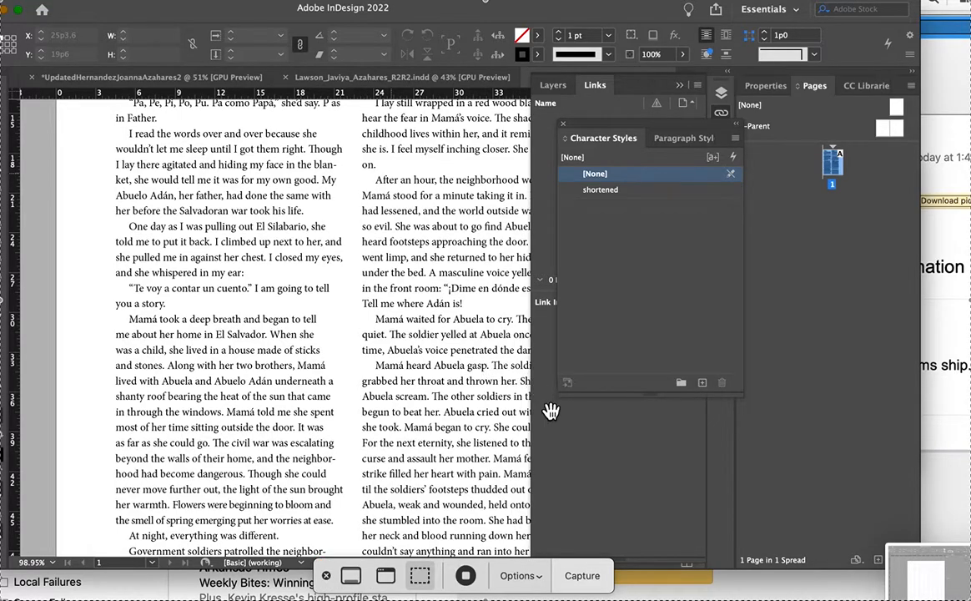